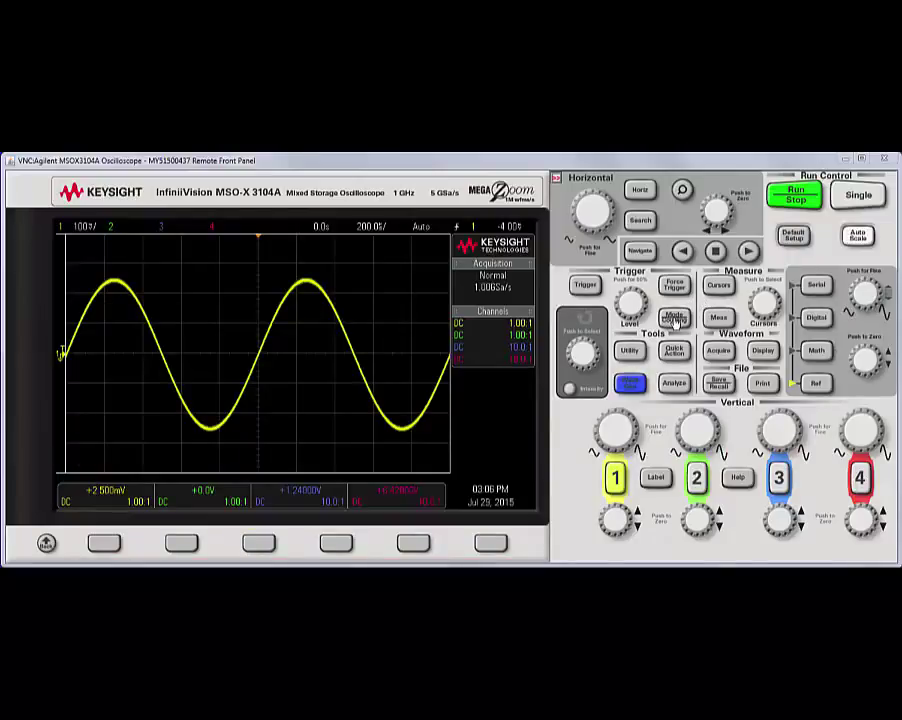
# Step: View the Mode/Coupling quick help, then open the Acquire Menu with acquisition mode Normal
pyautogui.click(676, 318)
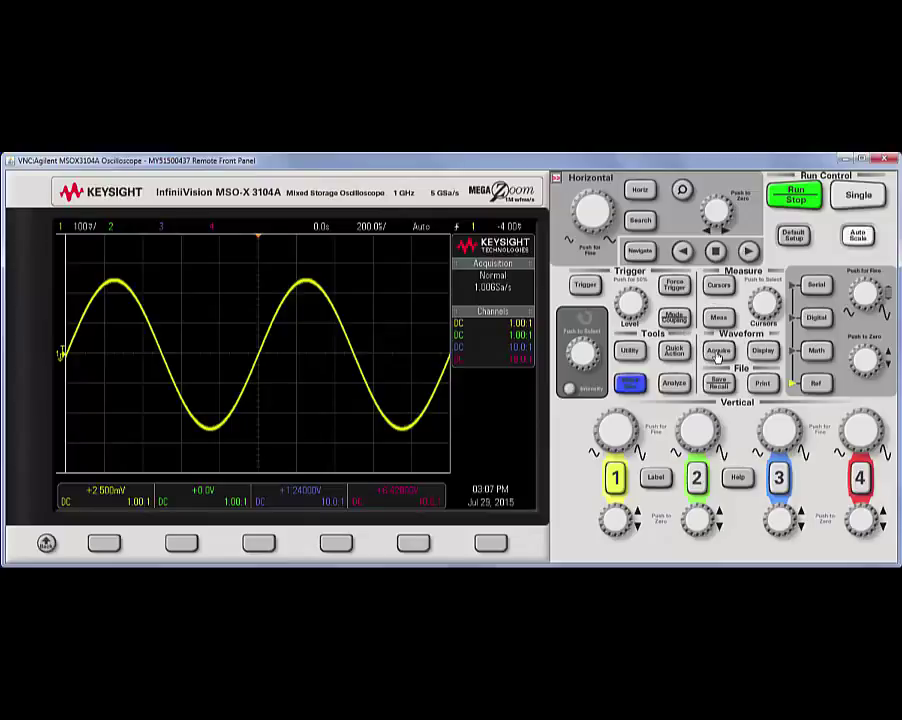
pyautogui.click(717, 352)
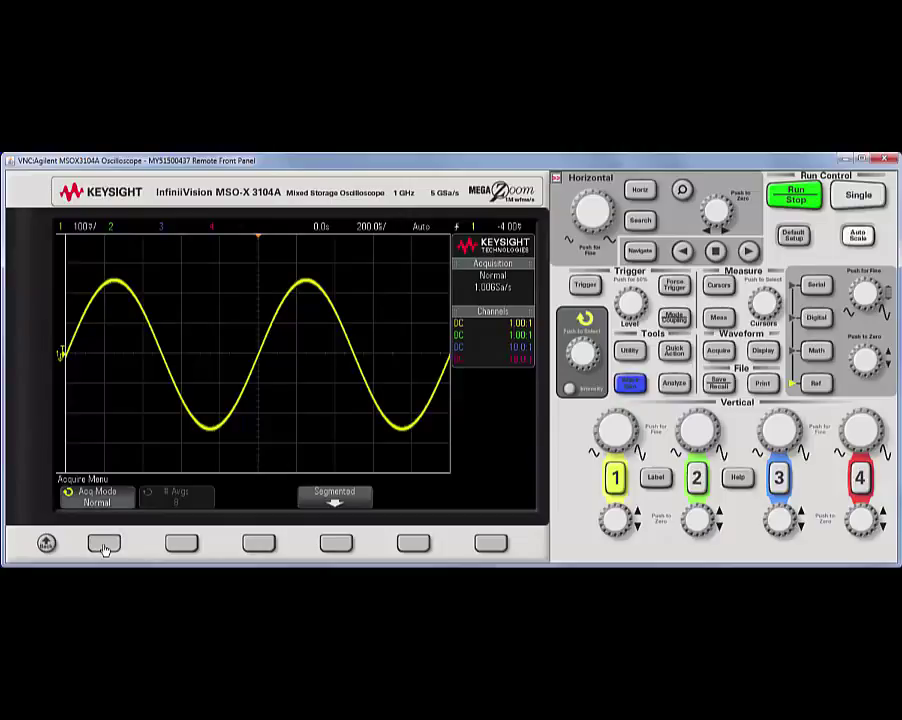
# Step: After viewing the acquisition-mode help, switch Acq Mode to Peak Detect (156 MSa/s)
pyautogui.click(104, 548)
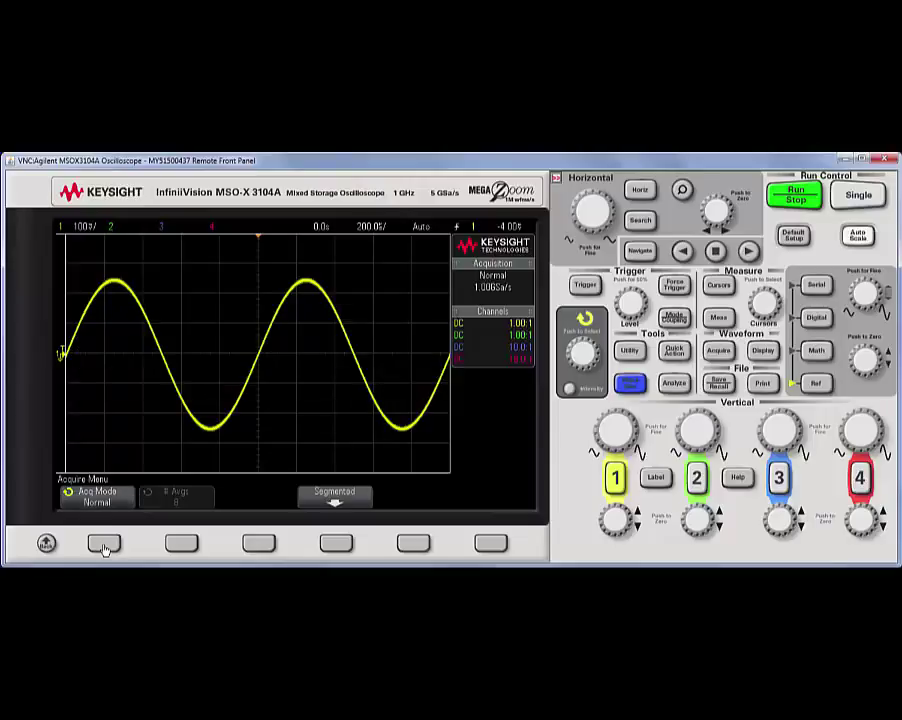
pyautogui.click(104, 545)
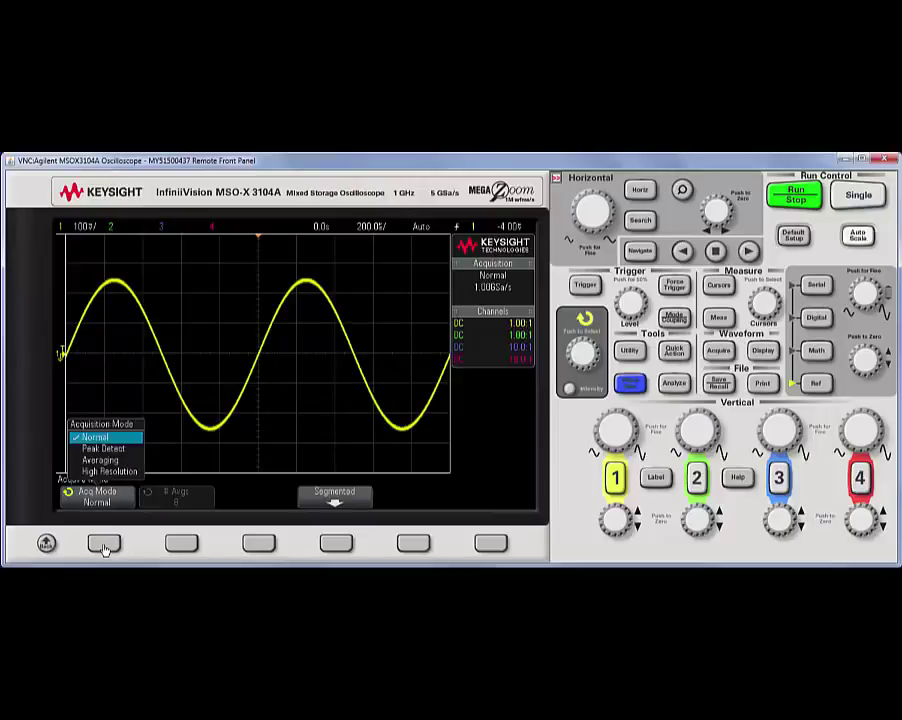
pyautogui.click(104, 545)
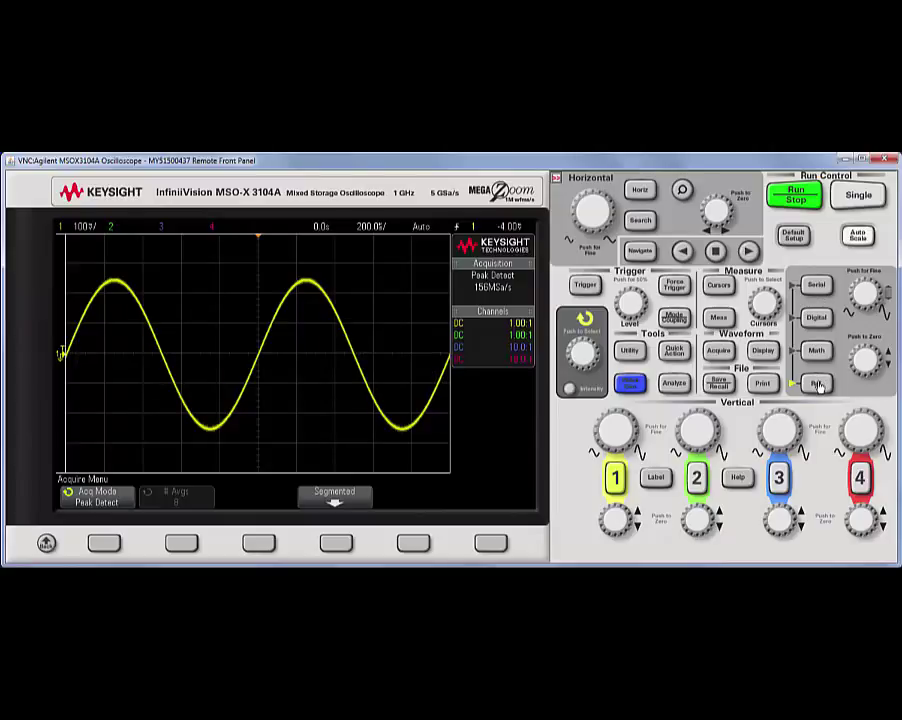
# Step: Display reference waveform R1 and scale it to 1.00 V/div
pyautogui.click(817, 384)
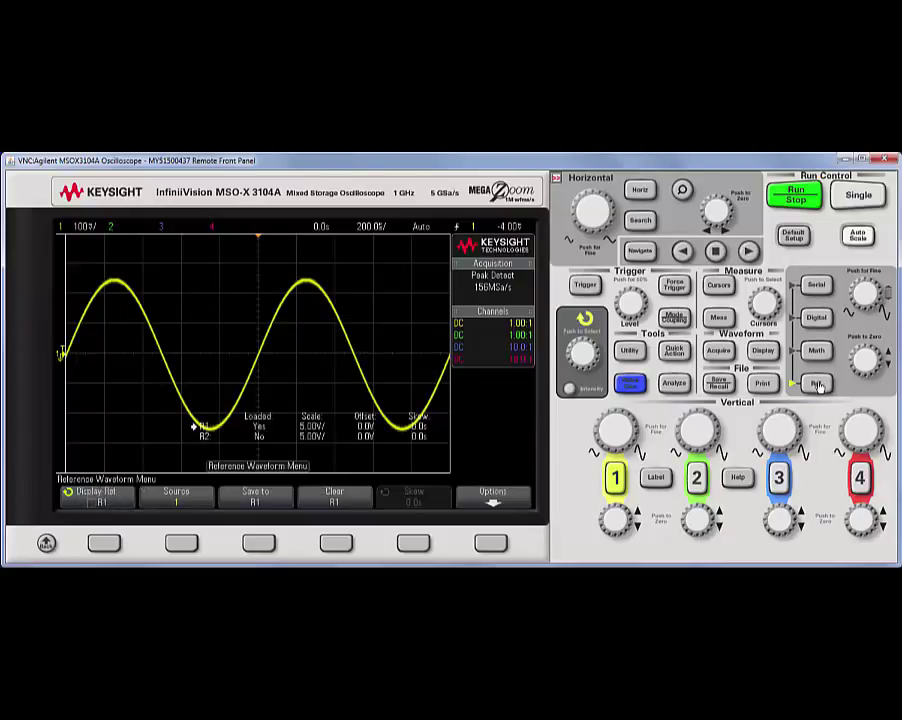
pyautogui.click(104, 543)
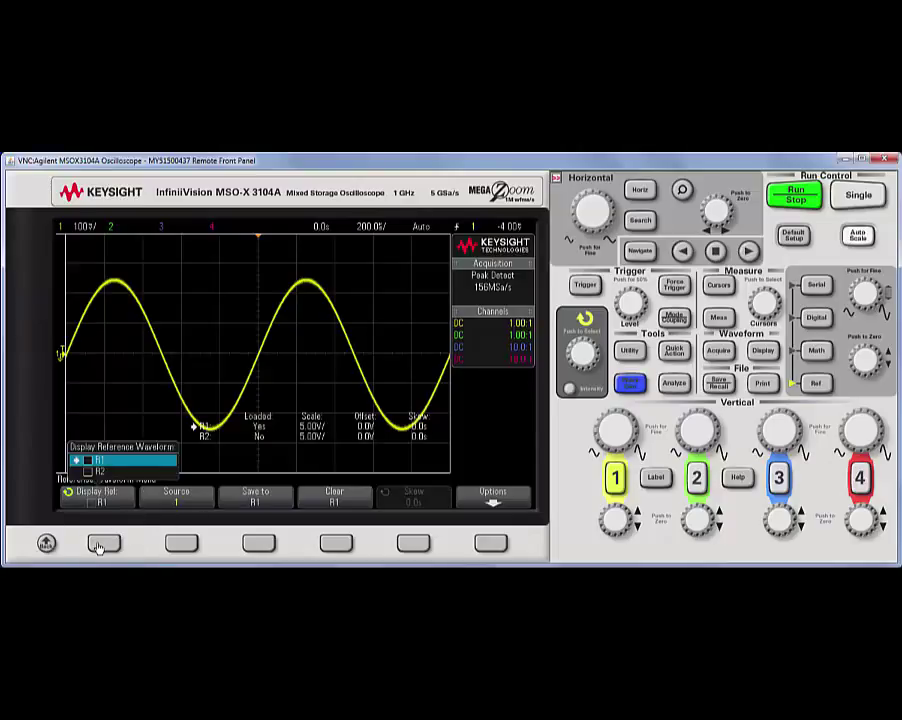
pyautogui.click(99, 547)
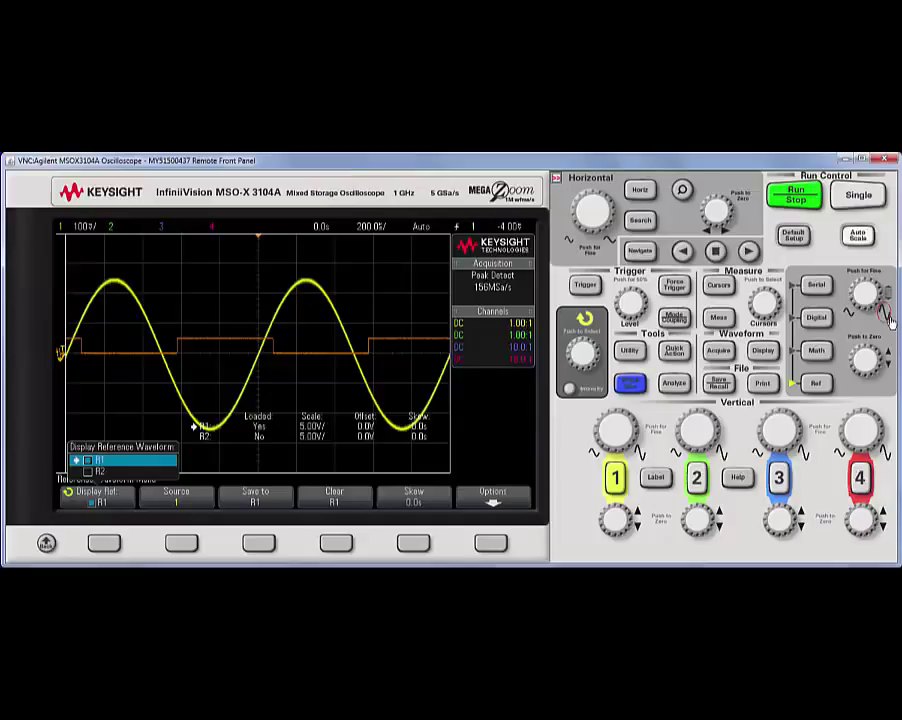
pyautogui.scroll(2, 868, 294)
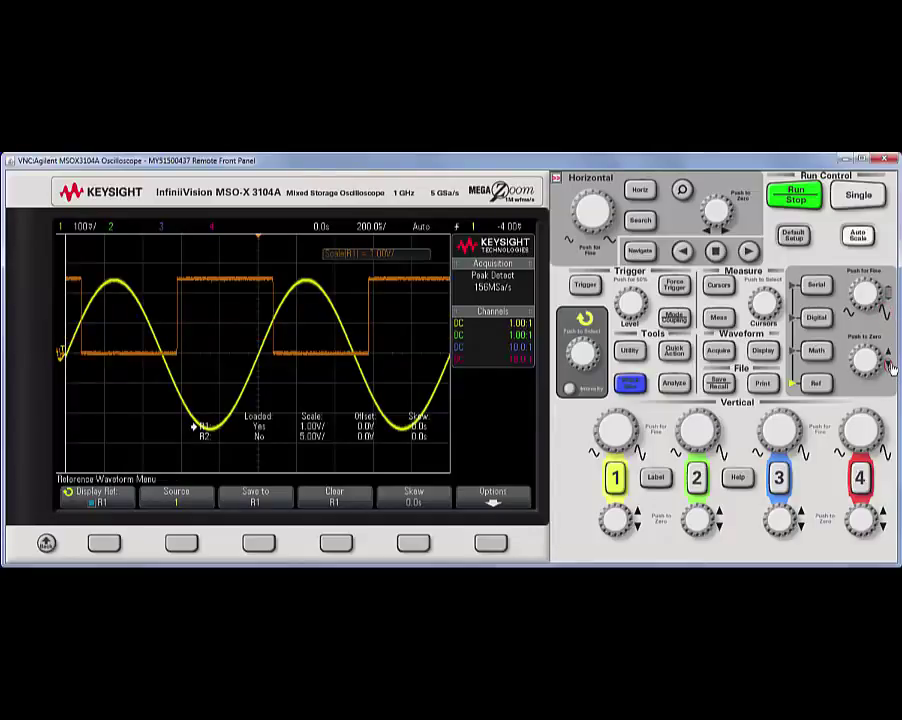
pyautogui.scroll(2, 866, 362)
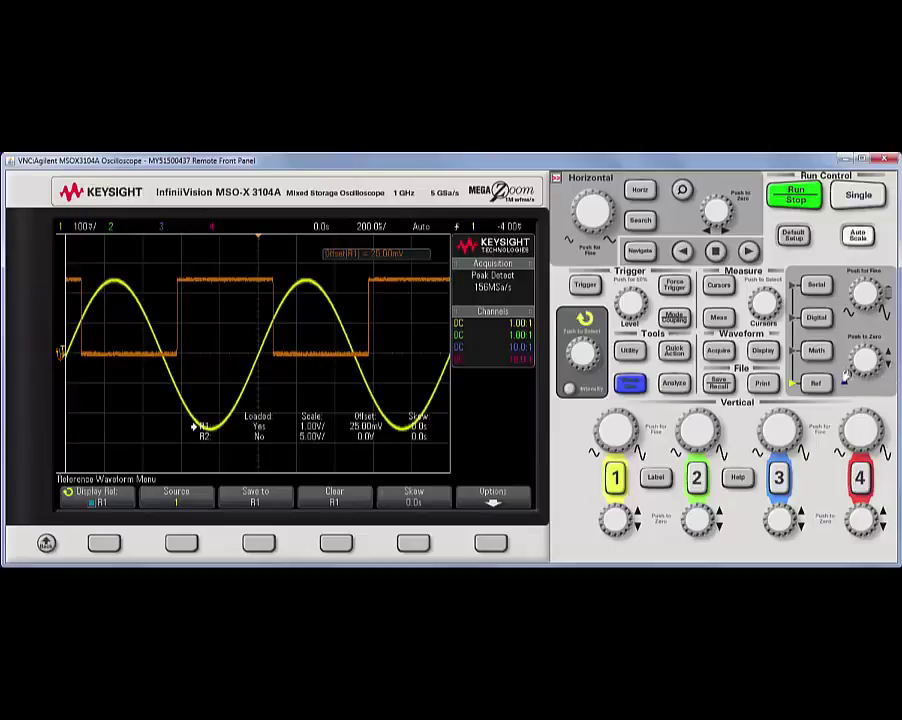
# Step: Adjust R1's vertical offset and add an f(t) = Ch1 + Ch2 math trace
pyautogui.click(862, 356)
pyautogui.moveTo(862, 356)
pyautogui.mouseDown()
pyautogui.moveTo(876, 356)
pyautogui.moveTo(862, 356)
pyautogui.mouseUp()
pyautogui.click(817, 350)
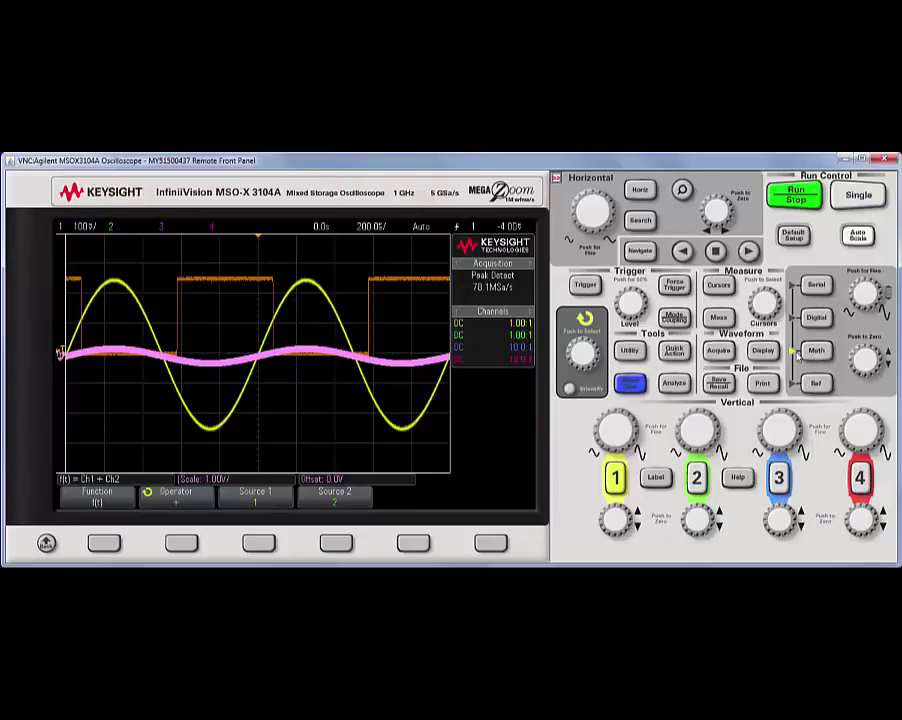
# Step: Scale the math trace to 500 mV then 200 mV, turn math off, and hide R1
pyautogui.click(884, 313)
pyautogui.click(884, 313)
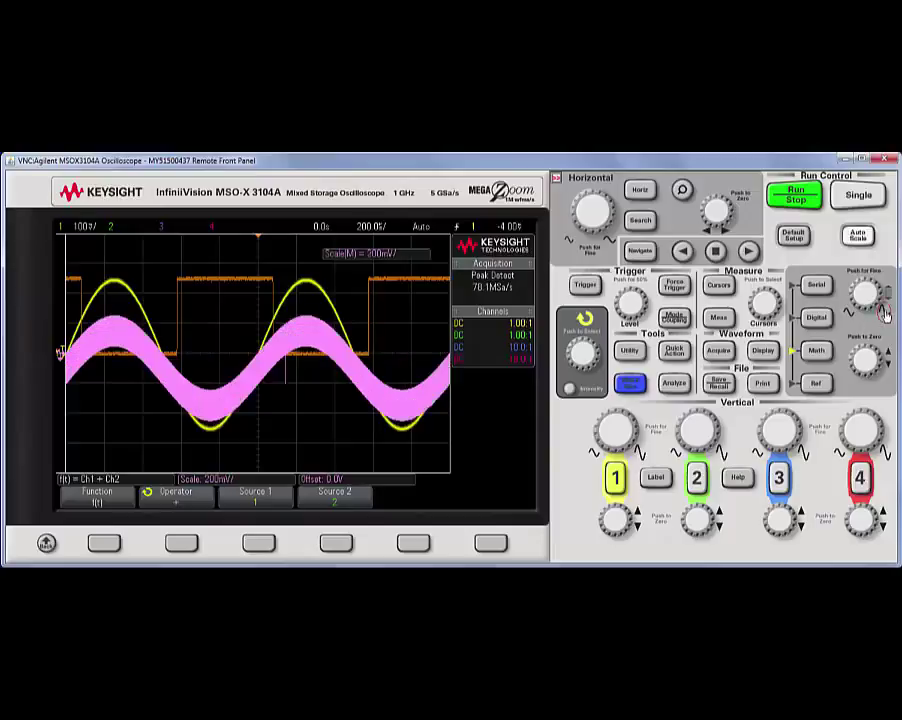
pyautogui.click(815, 353)
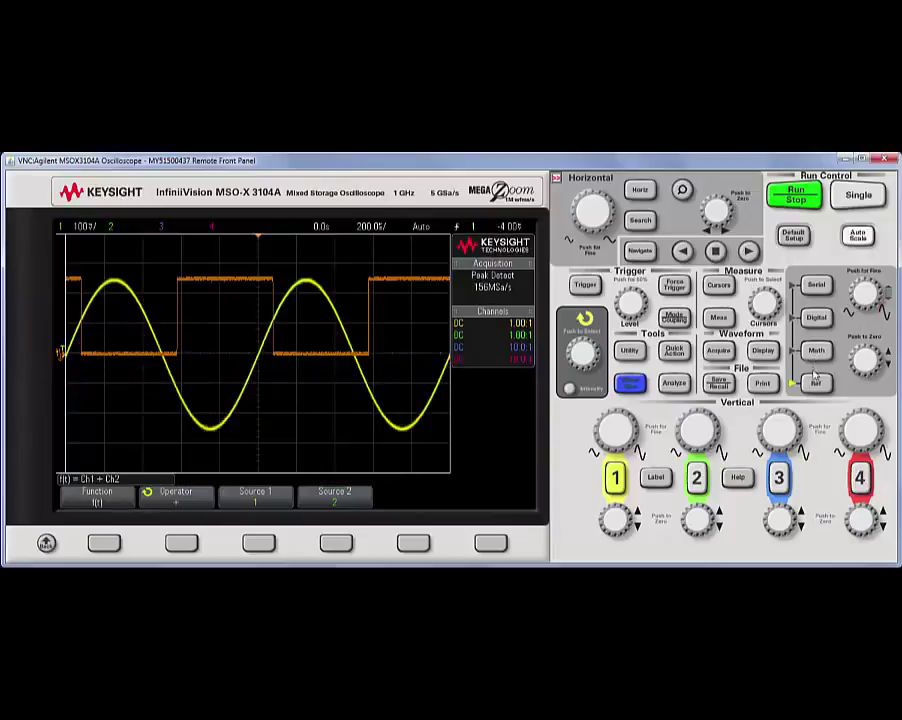
pyautogui.click(104, 543)
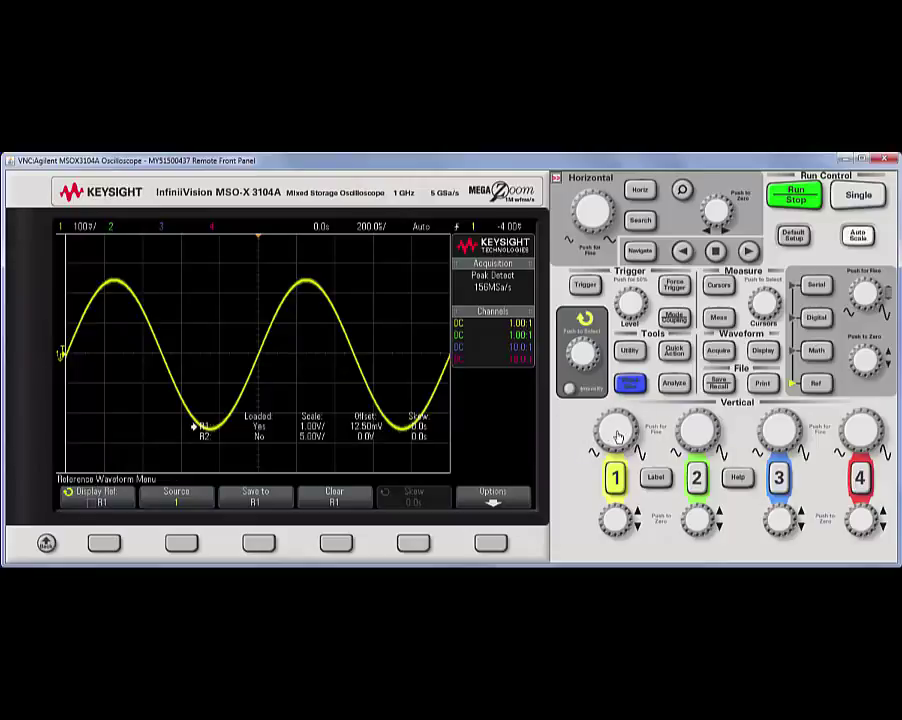
# Step: Step channel 1's scale coarsely up to 1.00 V/div, down to 50 mV, then back to 100 mV/div
pyautogui.click(618, 437)
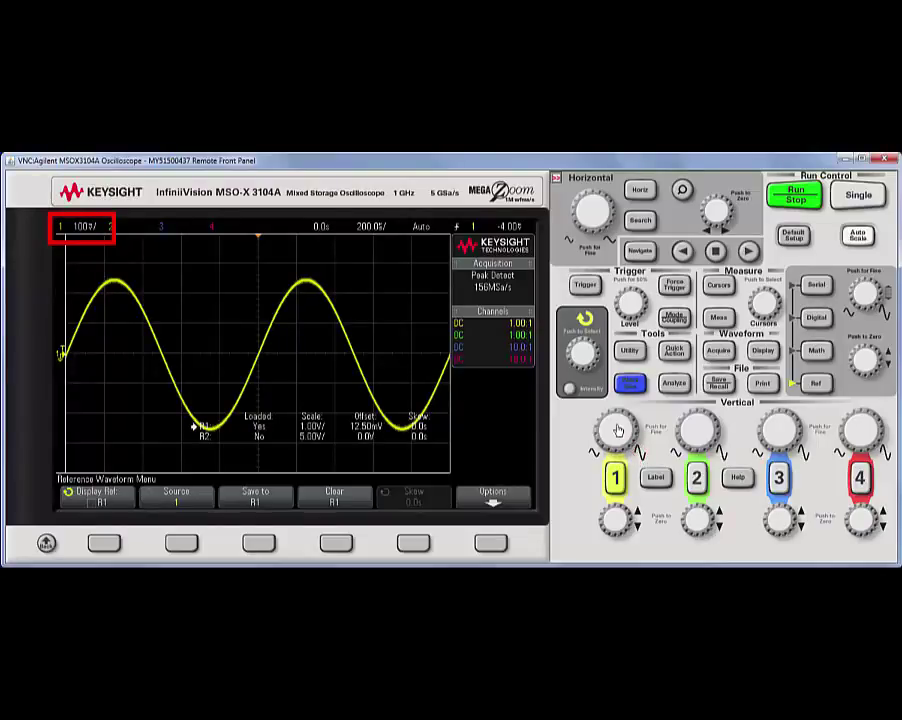
pyautogui.click(618, 430)
pyautogui.click(598, 457)
pyautogui.click(597, 457)
pyautogui.click(597, 457)
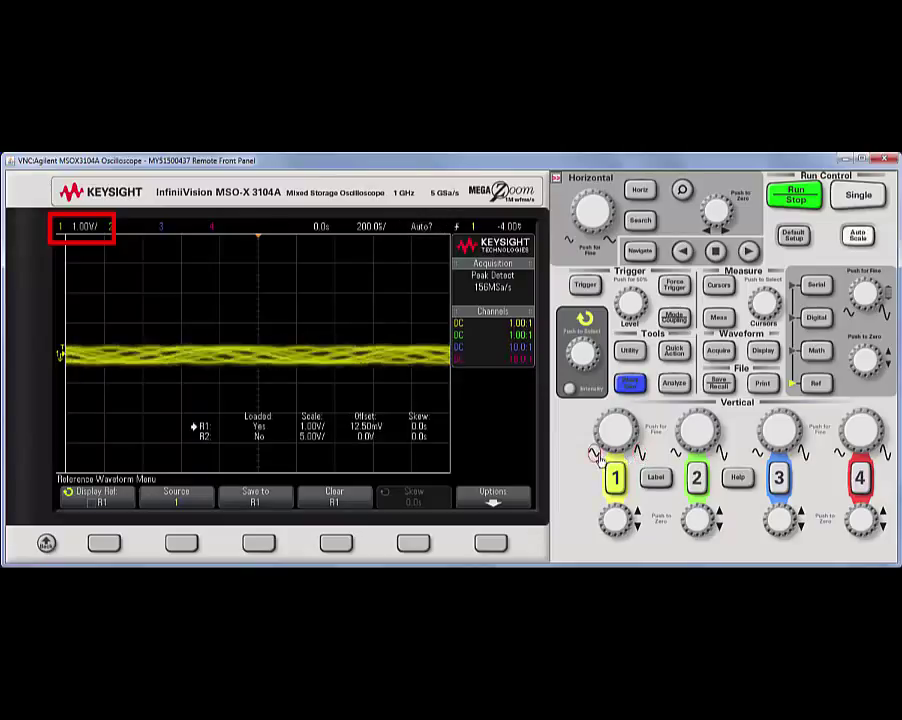
pyautogui.click(643, 455)
pyautogui.click(643, 455)
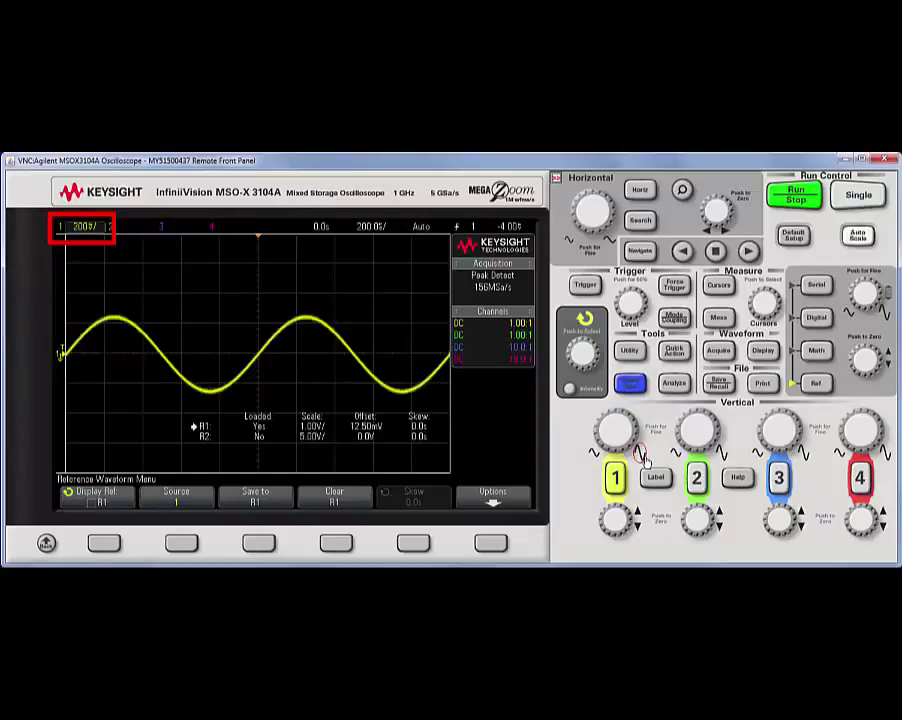
pyautogui.click(643, 455)
pyautogui.click(643, 455)
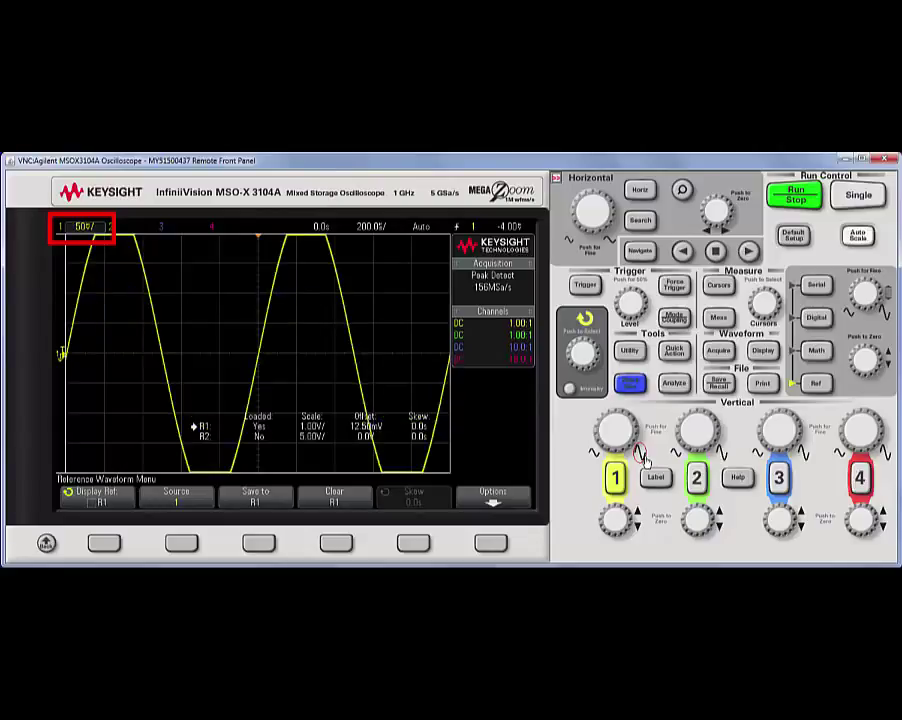
pyautogui.click(595, 455)
# Step: Switch to fine adjustment and raise channel 1 to 148 mV/div, with offset at 0.0 V
pyautogui.click(617, 434)
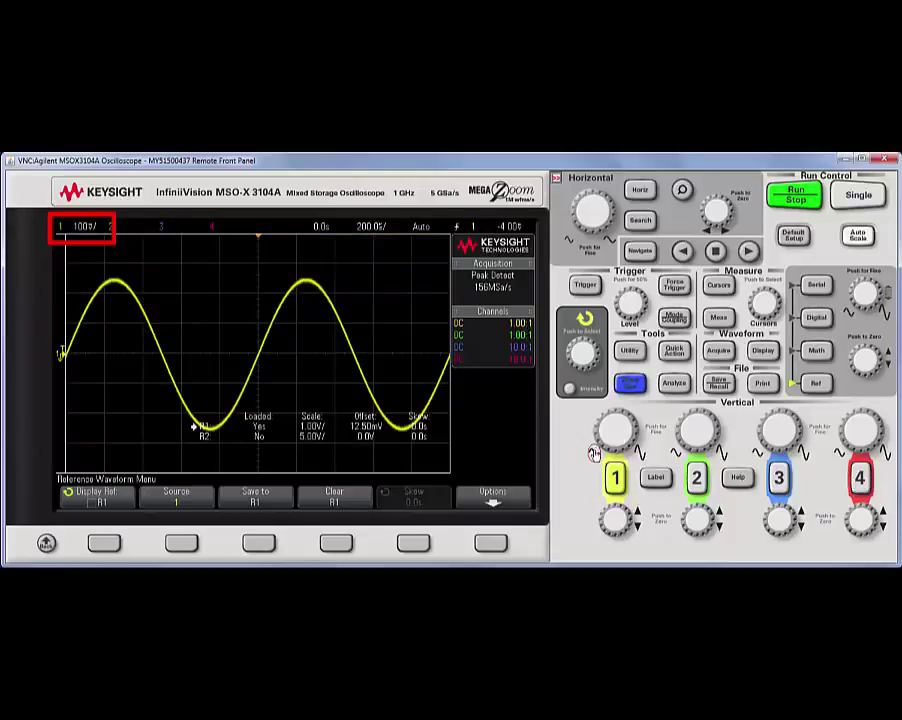
pyautogui.click(594, 454)
pyautogui.click(594, 454)
pyautogui.click(594, 454)
pyautogui.click(594, 454)
pyautogui.click(594, 454)
pyautogui.click(594, 454)
pyautogui.click(594, 454)
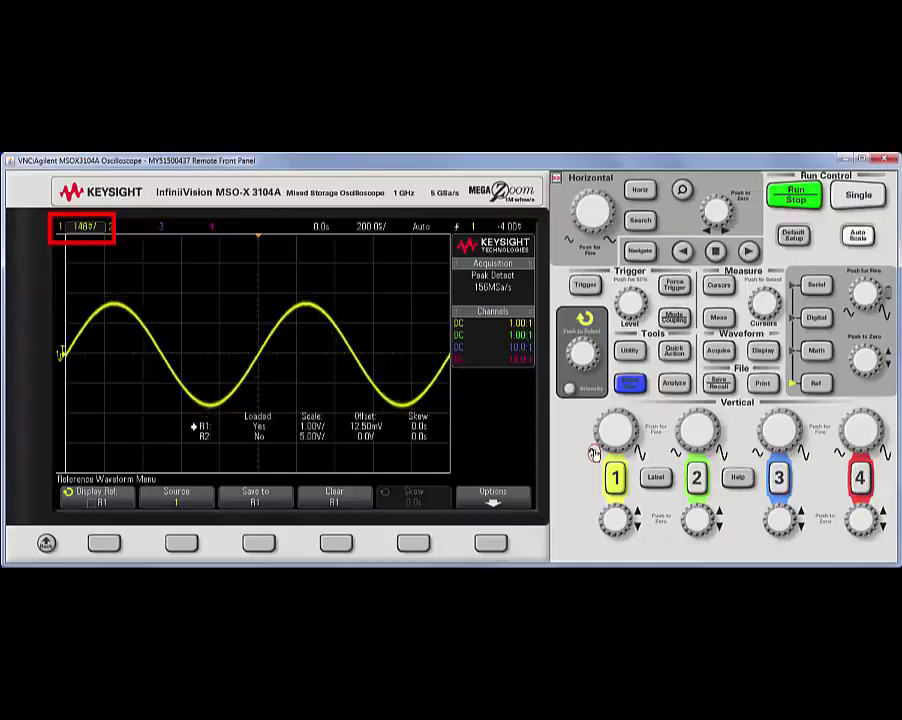
pyautogui.click(625, 521)
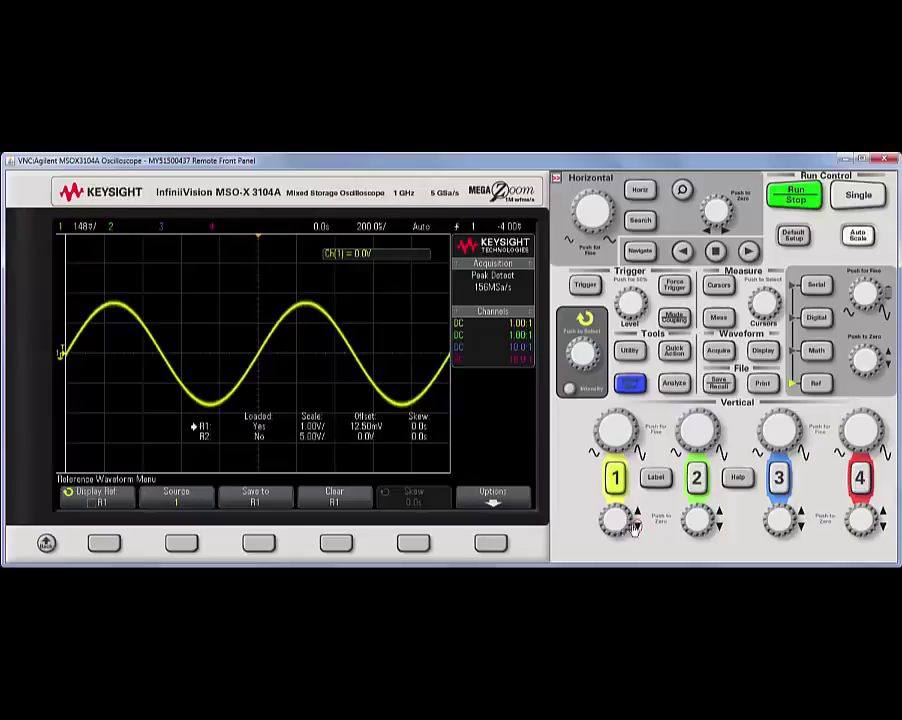
pyautogui.scroll(10, 605, 520)
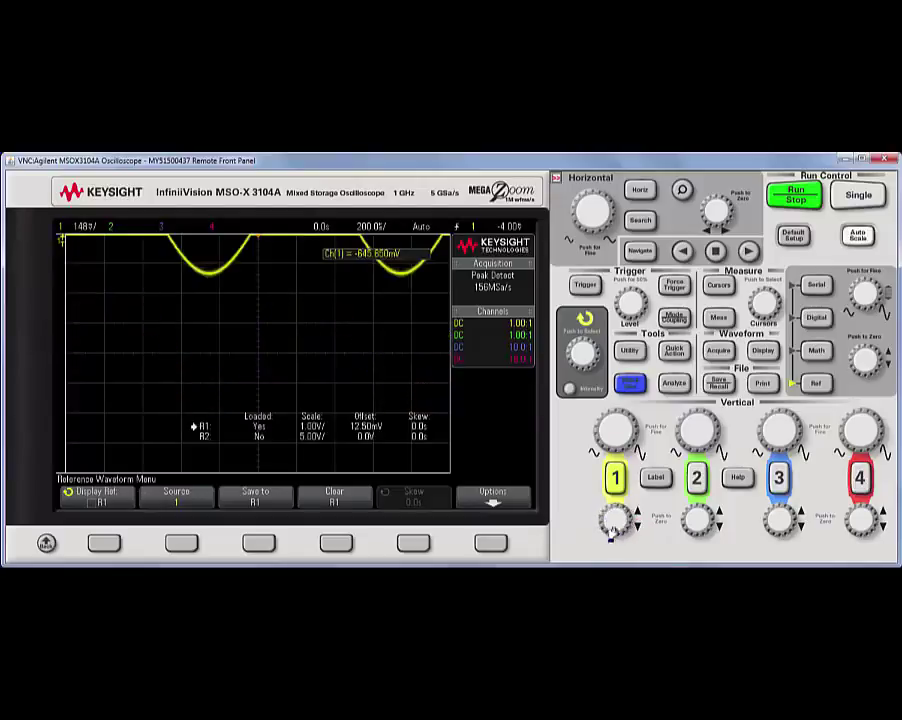
pyautogui.click(618, 520)
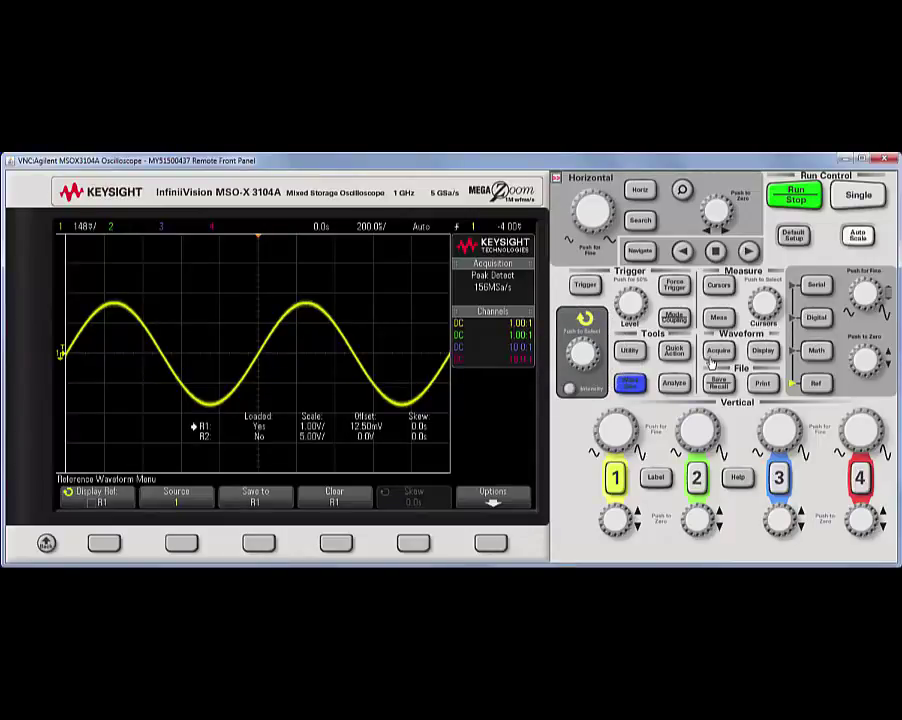
# Step: Open Utility > Options > Preferences > Autoscale, toggle Fast Debug, and show the Channels choice
pyautogui.click(630, 352)
pyautogui.click(257, 543)
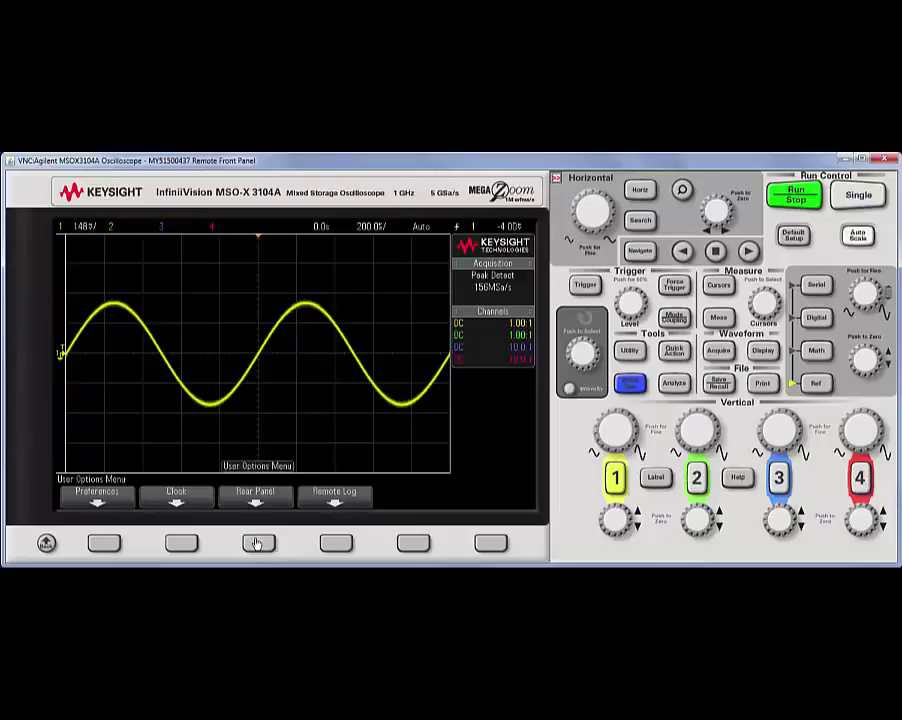
pyautogui.click(106, 546)
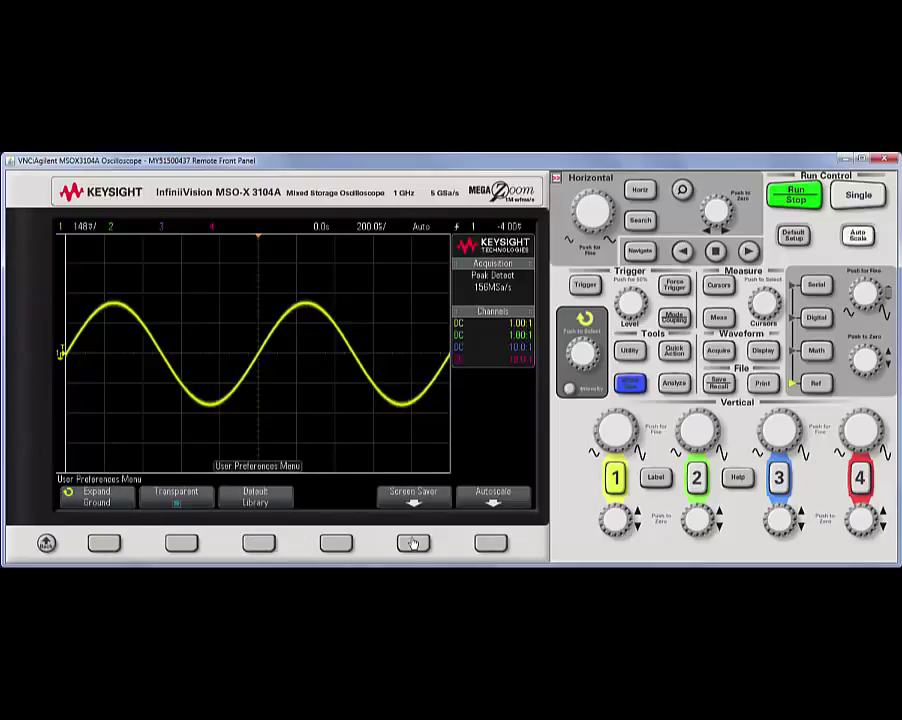
pyautogui.click(495, 544)
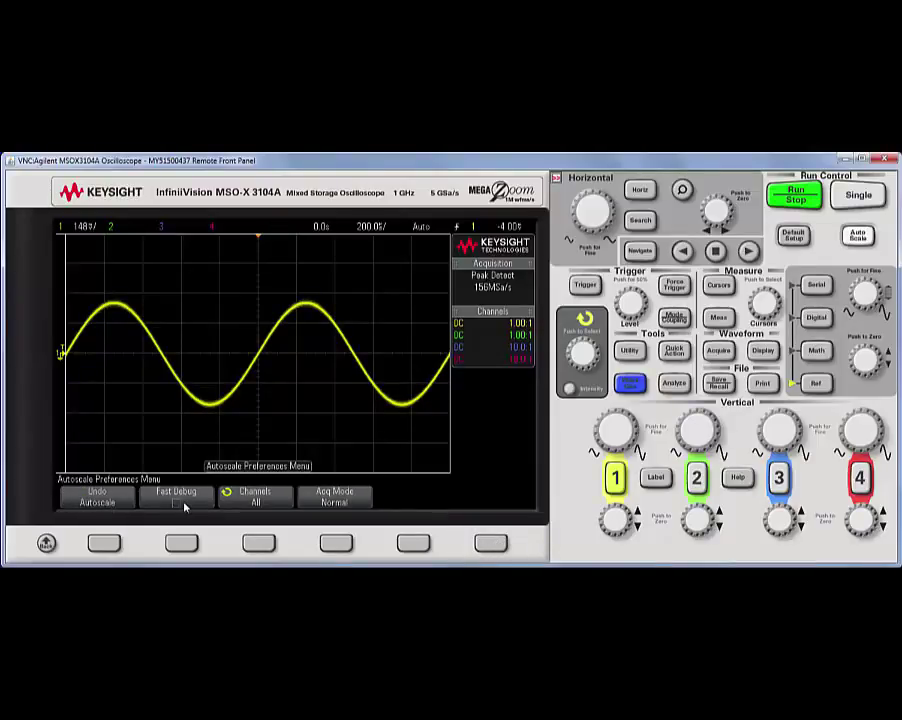
pyautogui.click(181, 547)
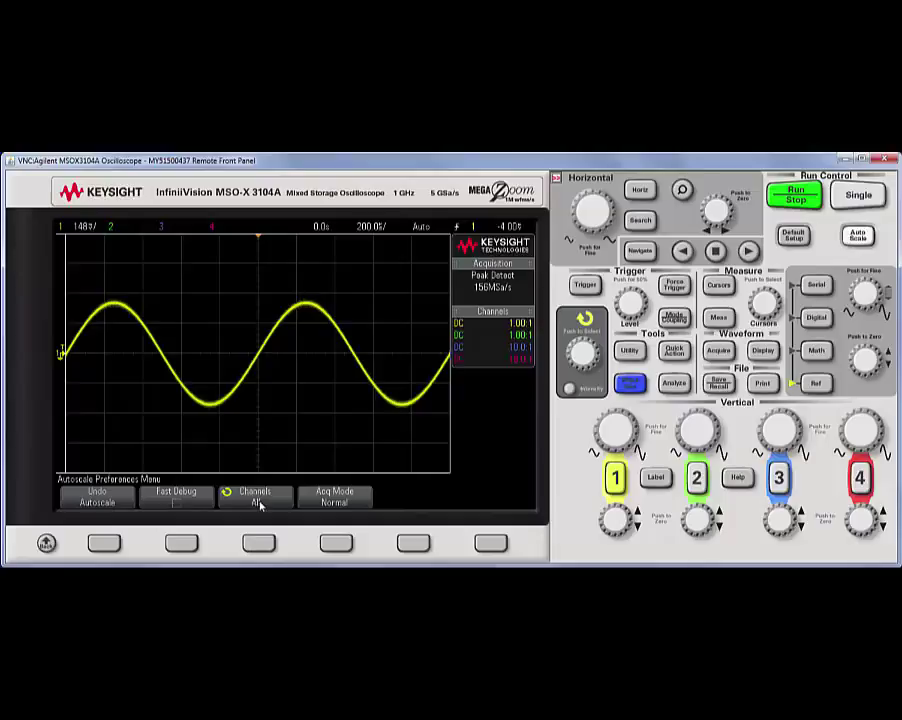
pyautogui.click(258, 545)
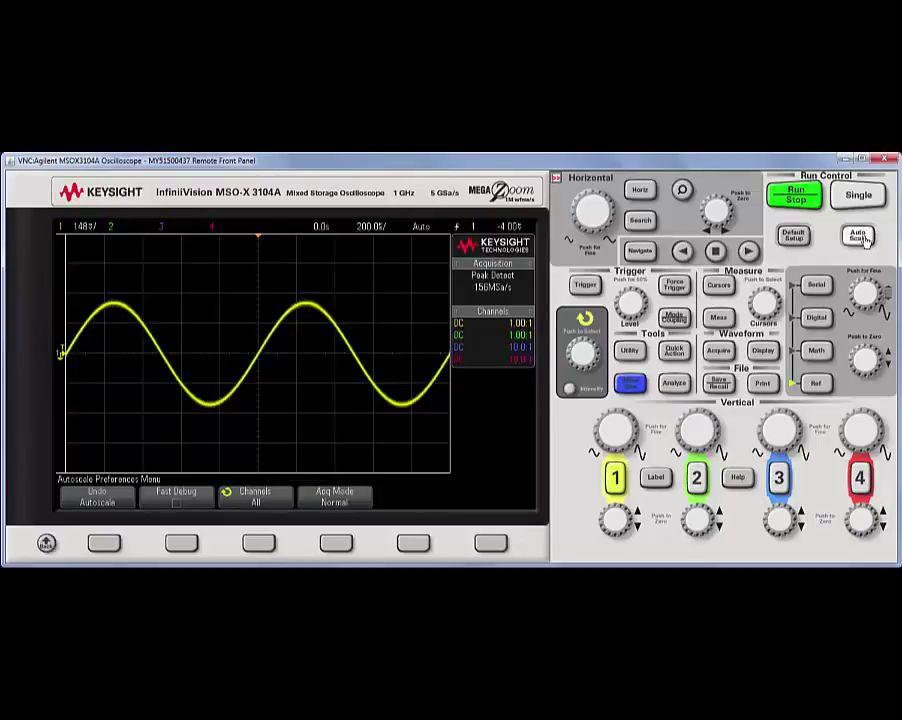
# Step: Run autoscale, then set autoscale Channels to Only Displayed Channels
pyautogui.click(858, 236)
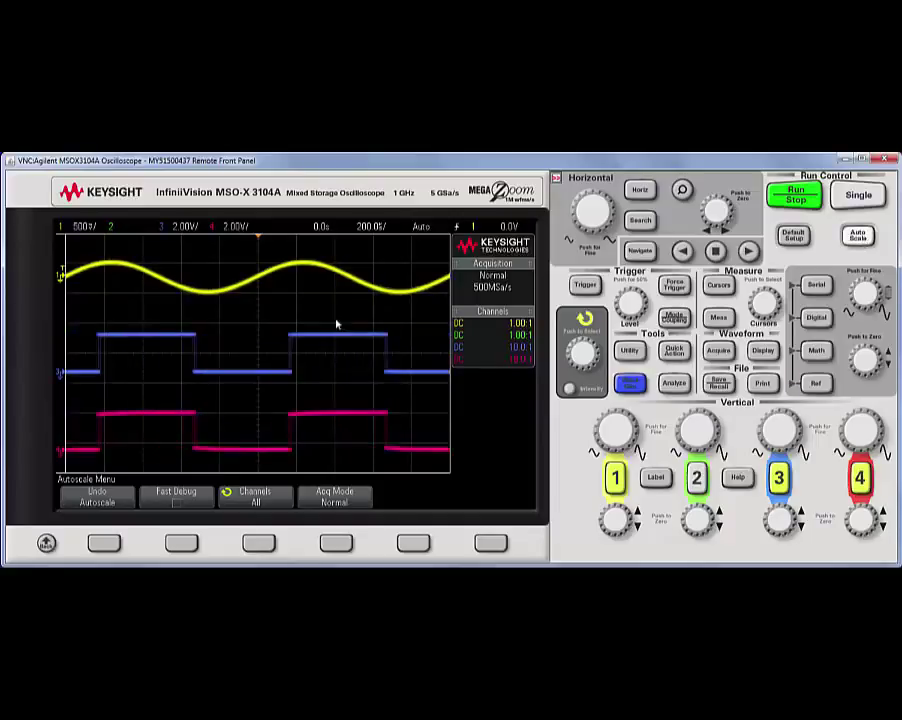
pyautogui.click(258, 543)
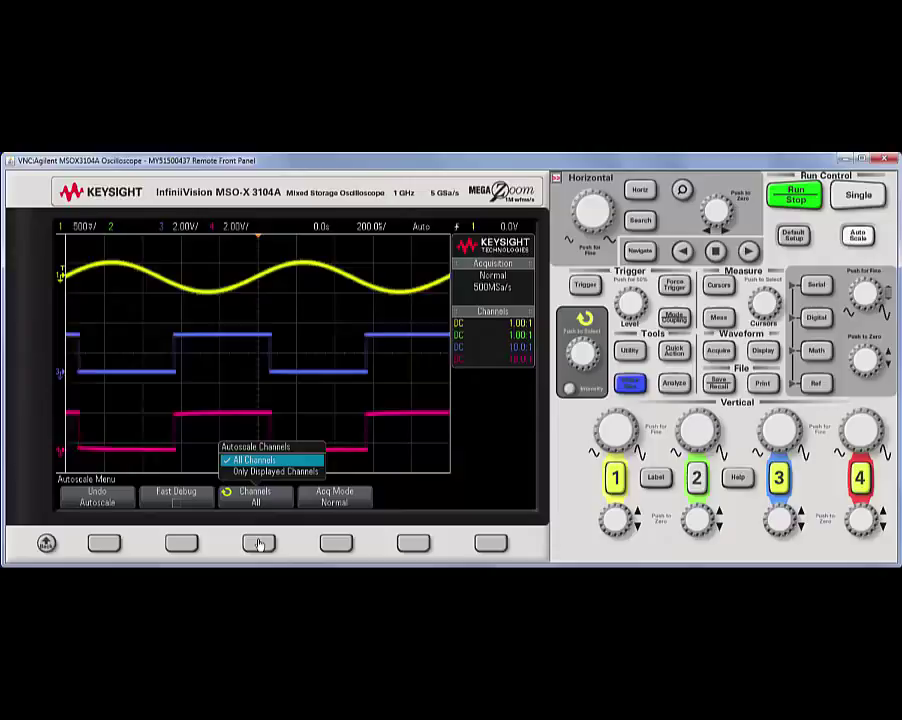
pyautogui.click(258, 543)
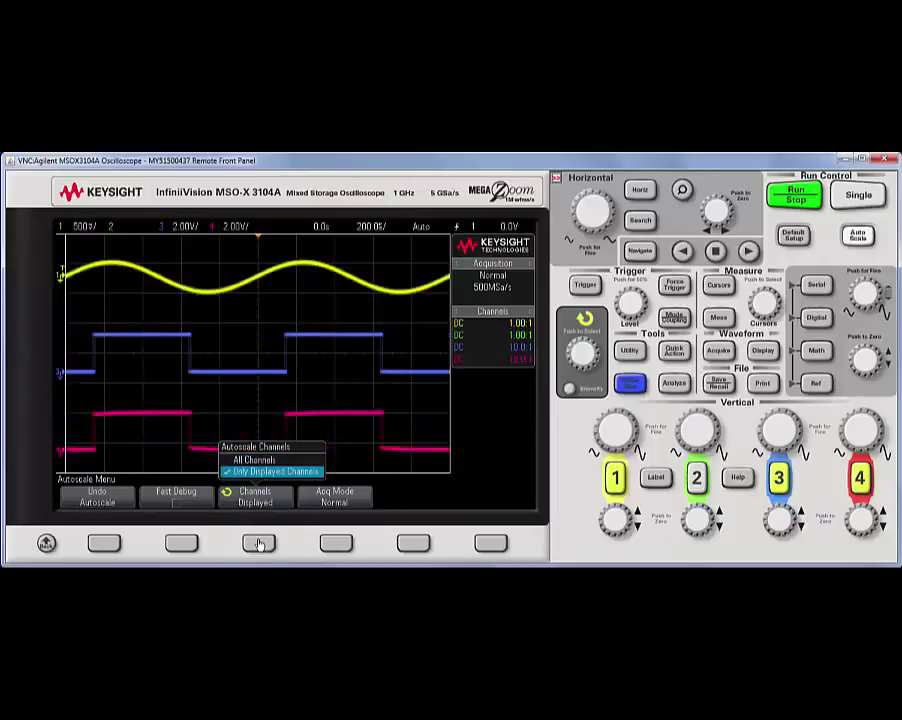
# Step: Turn channel 1 off and autoscale again, bringing channels 3 and 4 to 1.00 V/div
pyautogui.click(616, 486)
pyautogui.click(616, 486)
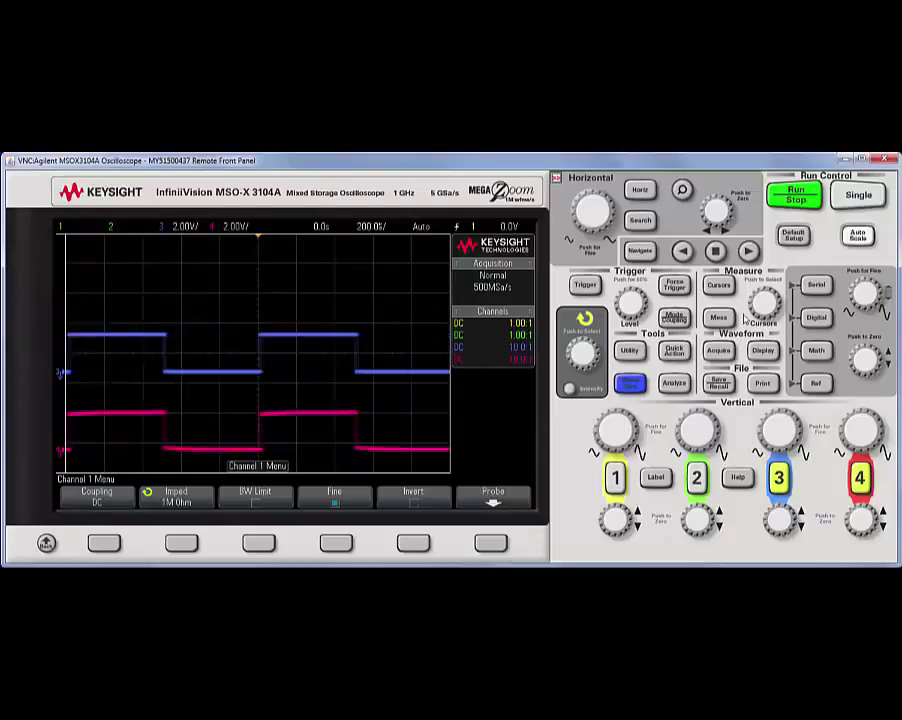
pyautogui.click(860, 237)
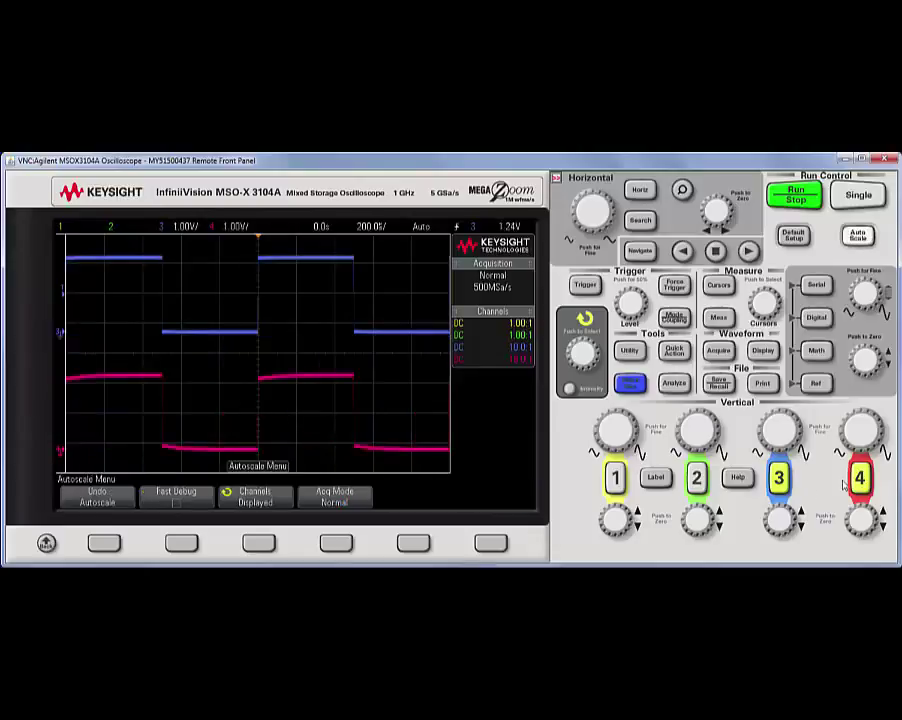
# Step: Set the save format to ASCII XY (*.csv) in the Save menu
pyautogui.click(719, 383)
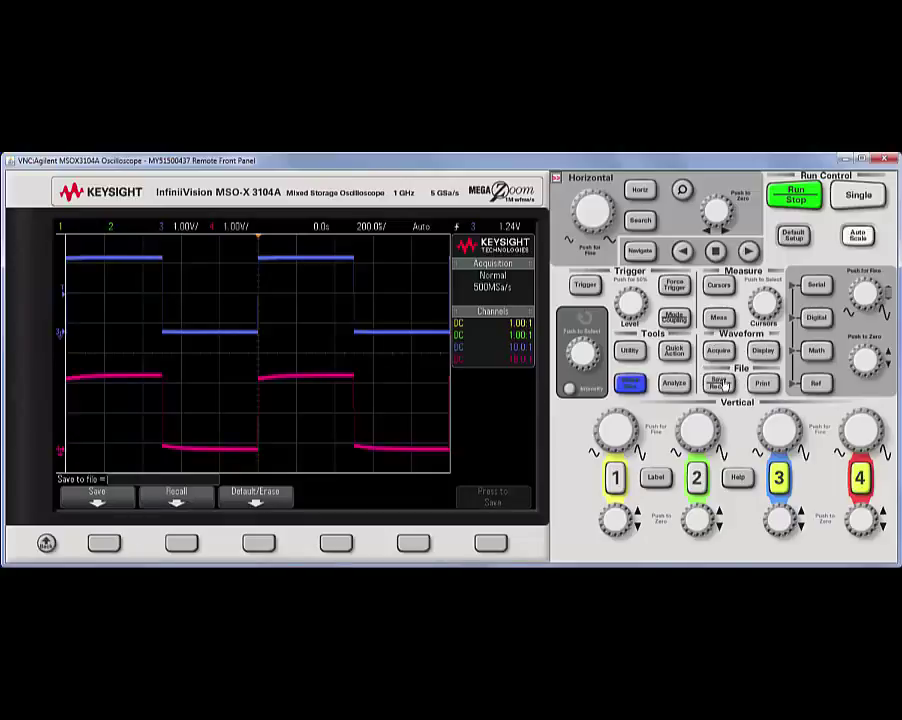
pyautogui.click(106, 542)
pyautogui.click(110, 543)
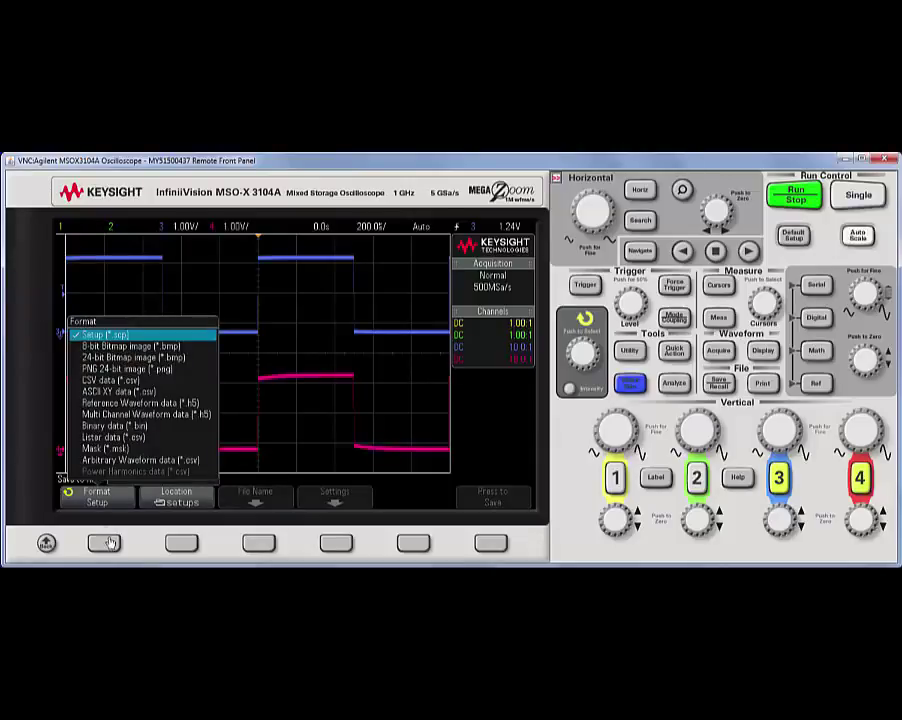
pyautogui.doubleClick(105, 543)
pyautogui.click(110, 545)
pyautogui.click(106, 544)
pyautogui.click(106, 544)
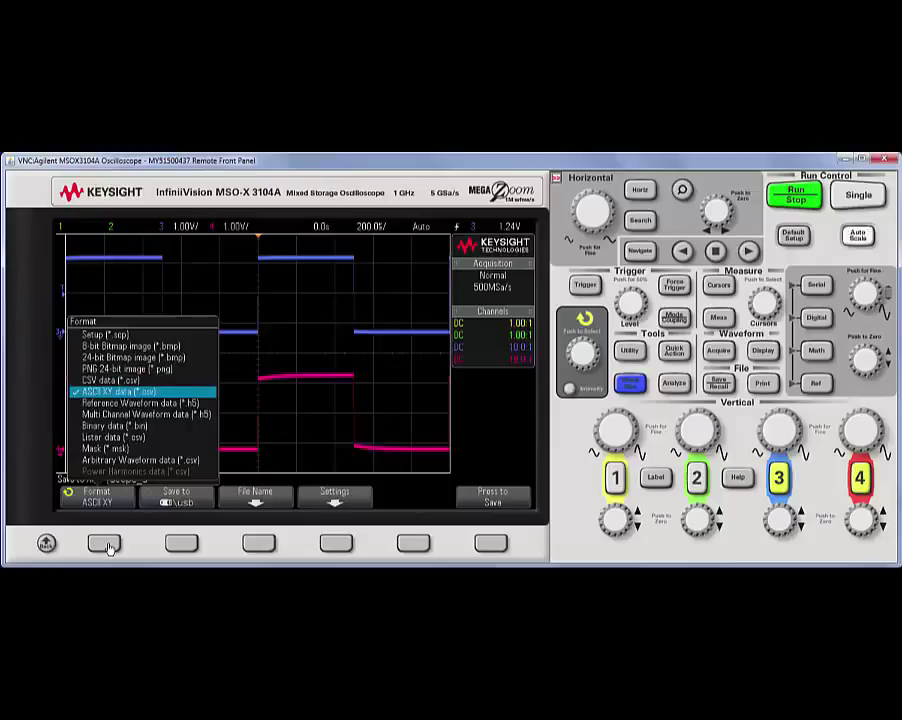
# Step: Stop acquisition and enable Max Length (1000000) in the file settings
pyautogui.click(337, 544)
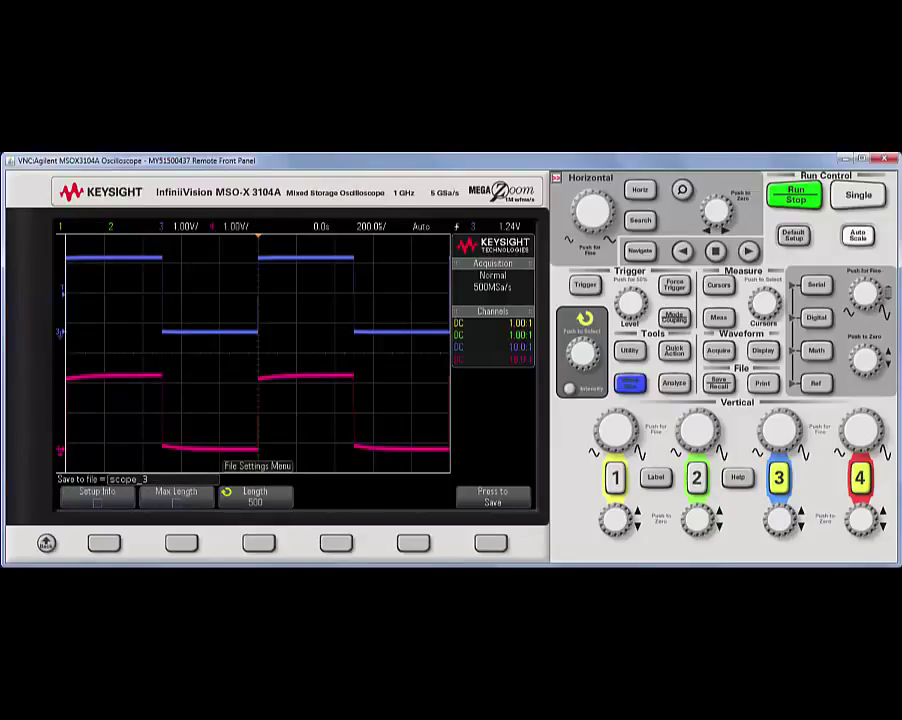
pyautogui.click(820, 198)
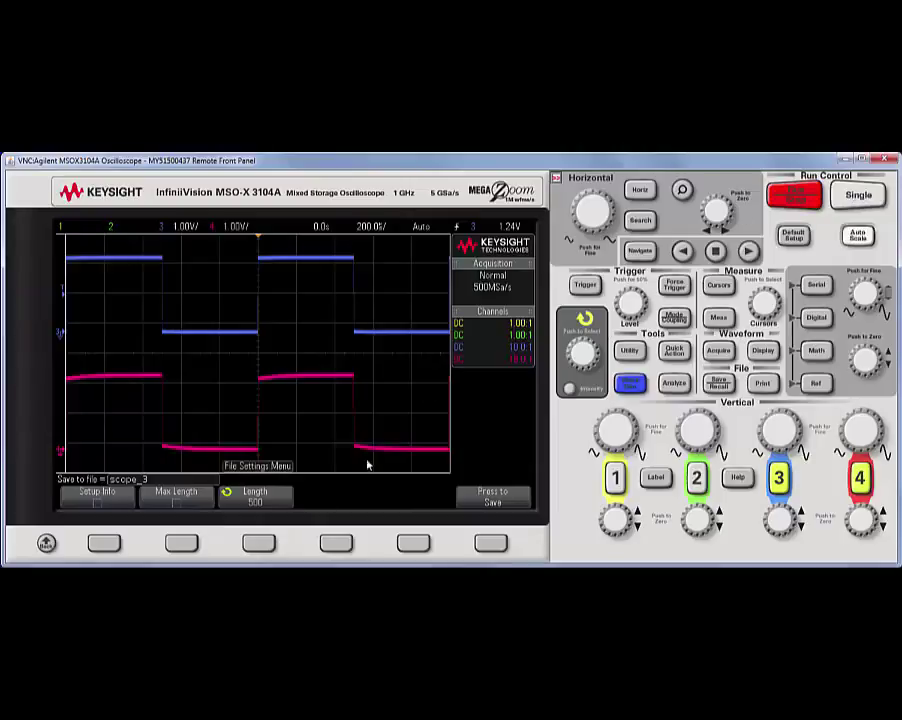
pyautogui.click(183, 544)
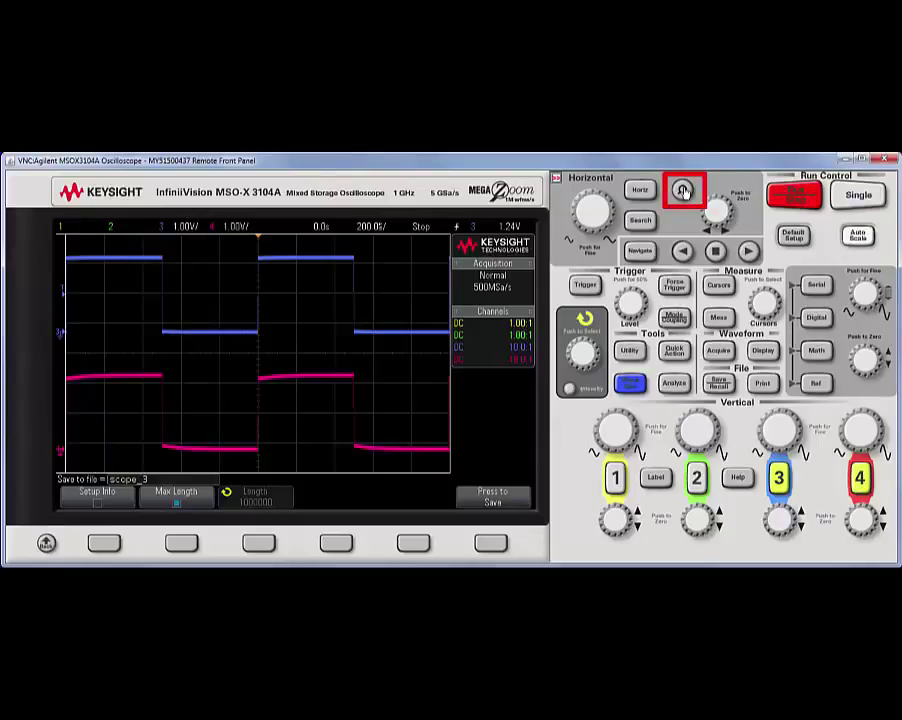
# Step: Turn on zoom, narrow the zoom window to 20.00 µs/div, and move the delay to 140 µs
pyautogui.click(683, 190)
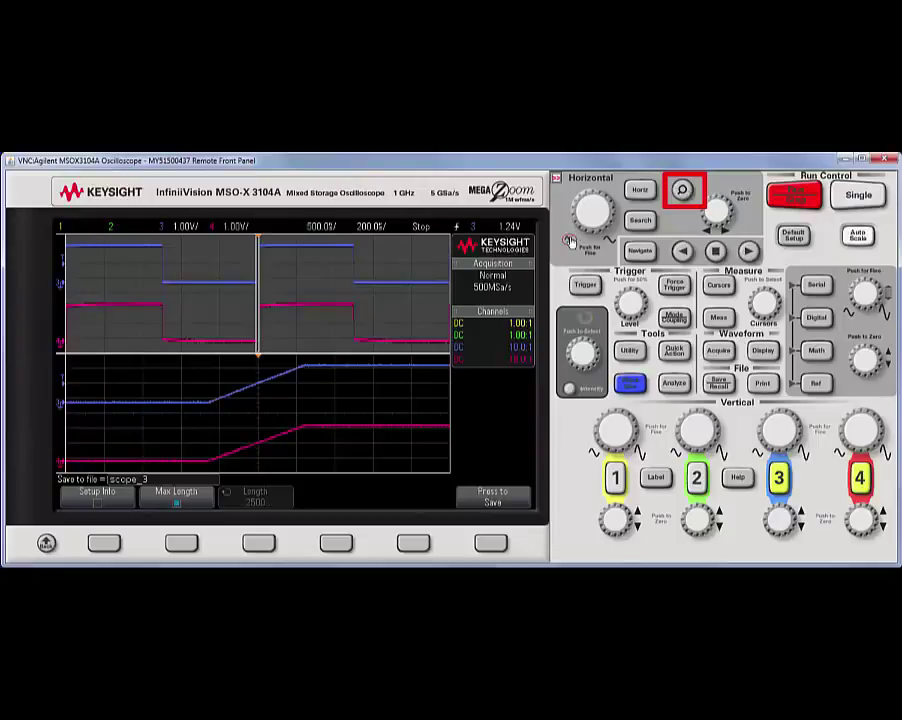
pyautogui.scroll(-1, 569, 243)
pyautogui.scroll(-1, 569, 243)
pyautogui.scroll(-3, 569, 243)
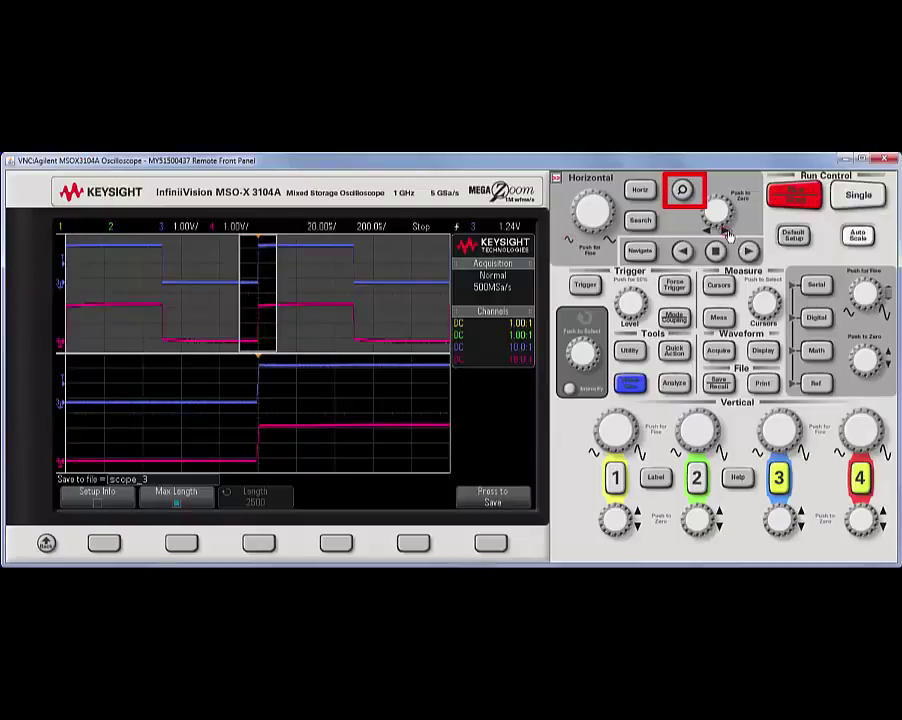
pyautogui.scroll(-1, 727, 233)
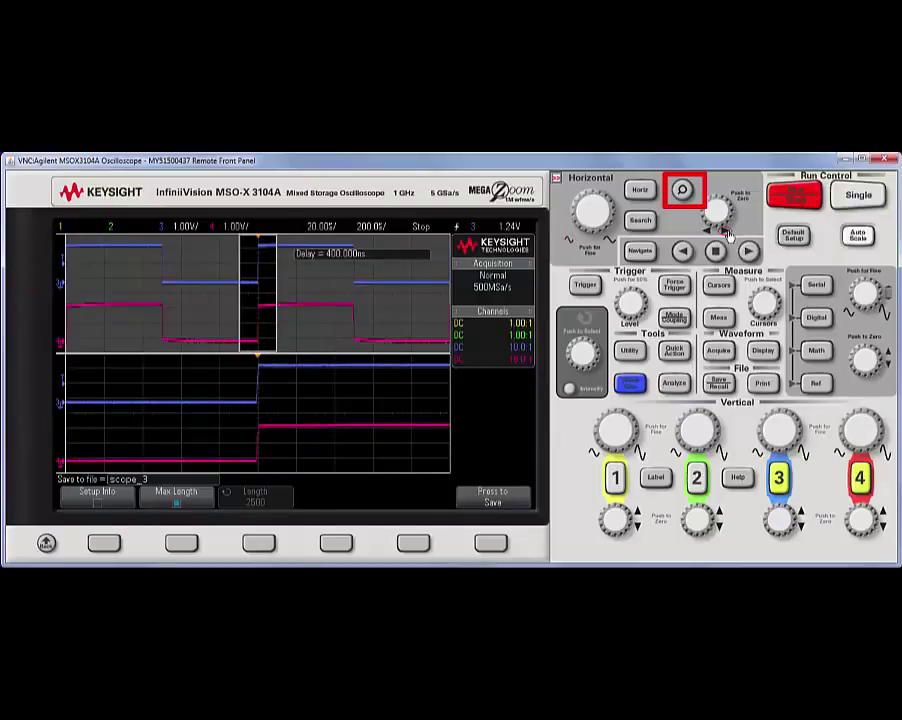
pyautogui.scroll(-10, 720, 224)
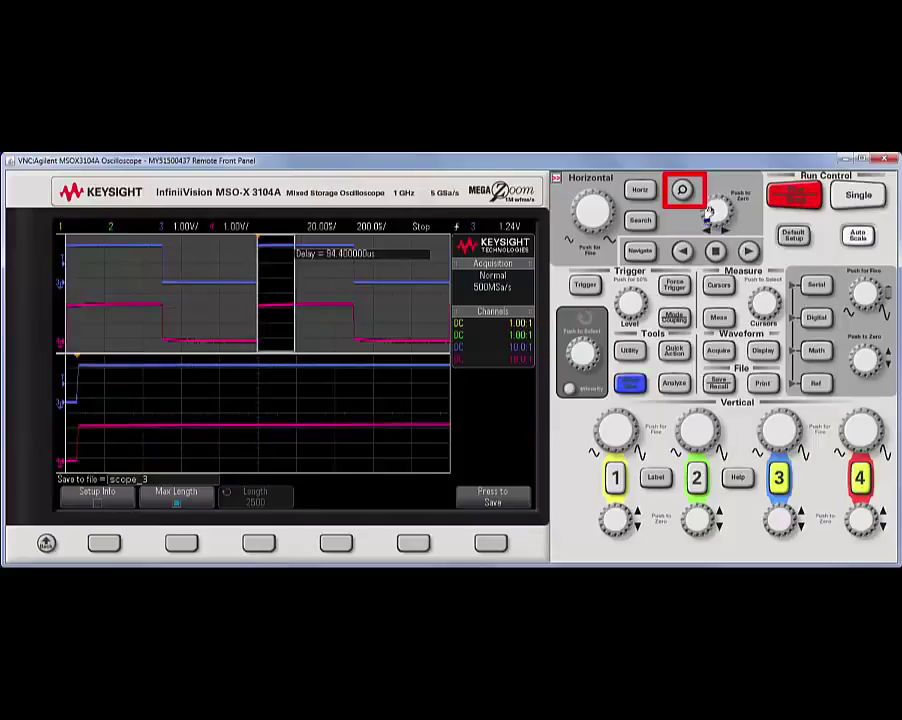
pyautogui.scroll(-5, 714, 210)
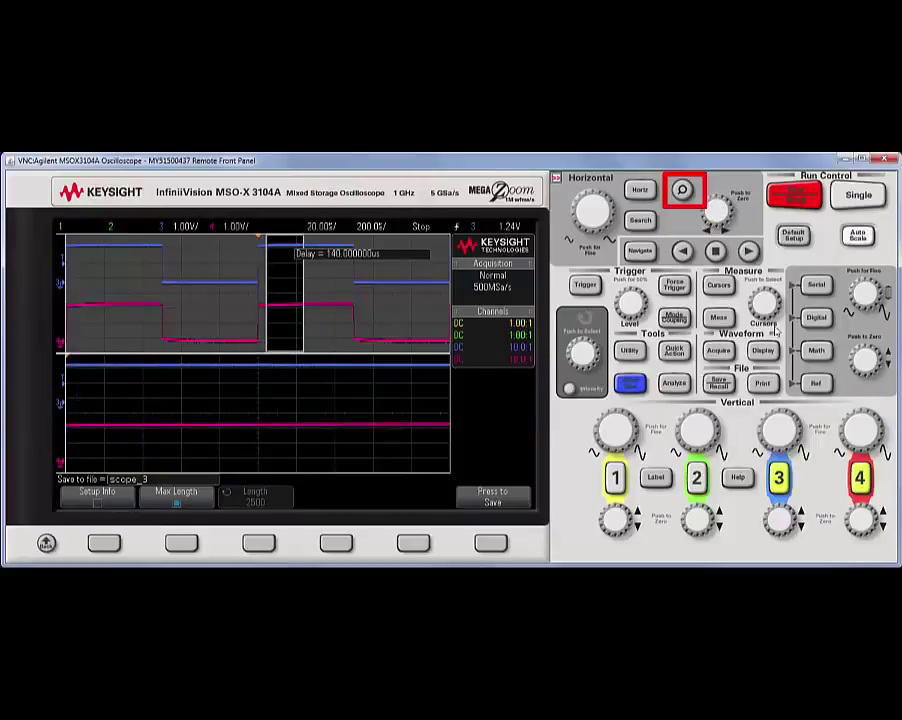
# Step: Reopen Save > Settings, where the save length now reads 50000
pyautogui.click(720, 383)
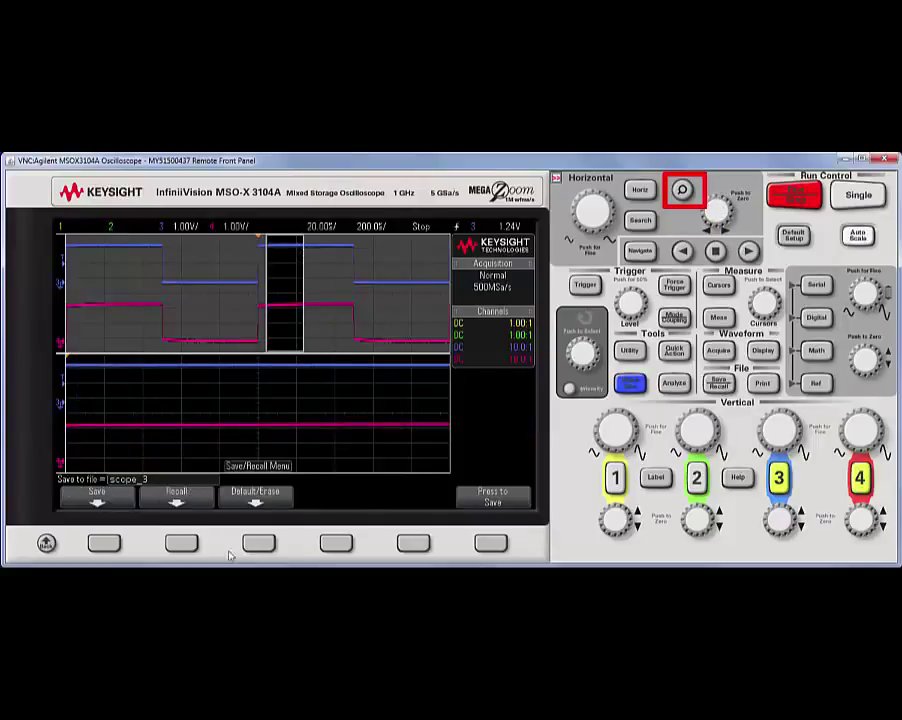
pyautogui.click(336, 543)
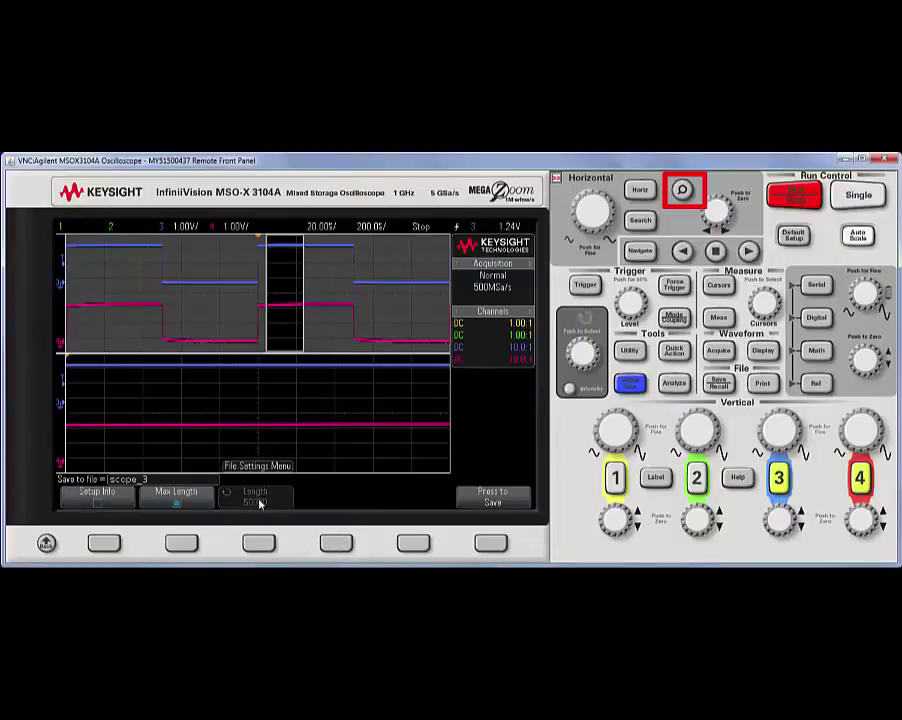